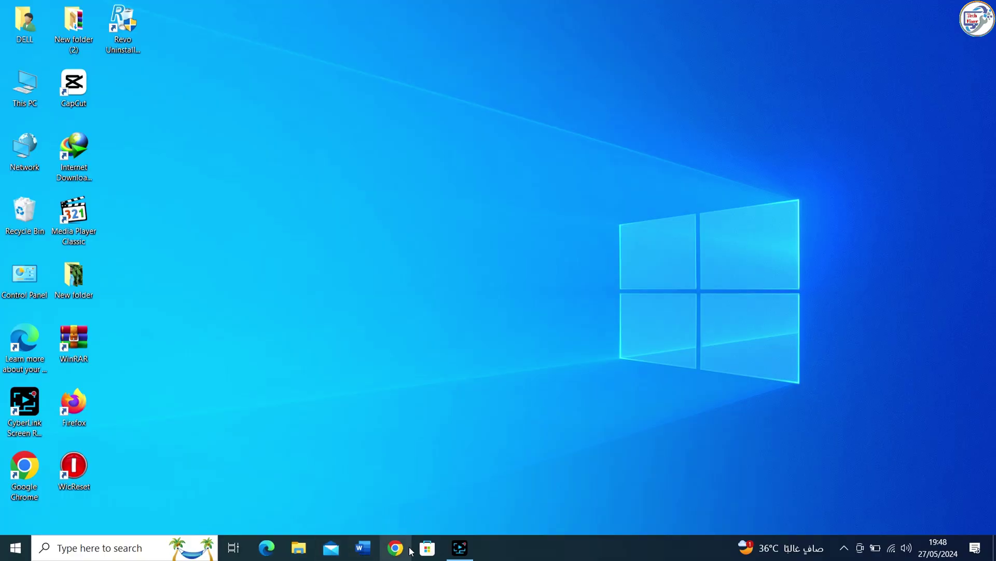
Search Microsoft Store for 'hp smart' to find the already-installed HP Smart app
left_click(427, 548)
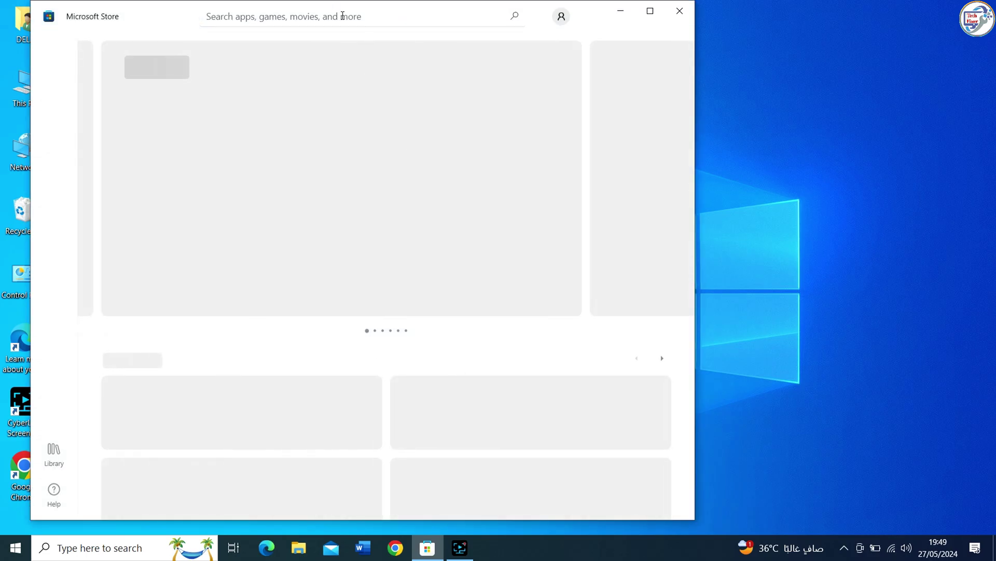
left_click(341, 16)
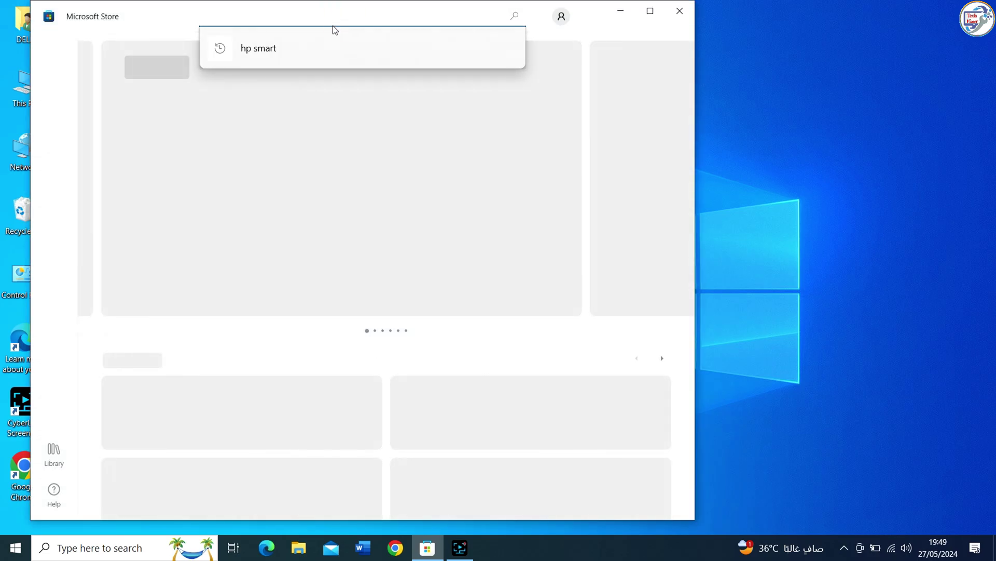
type("hp sm")
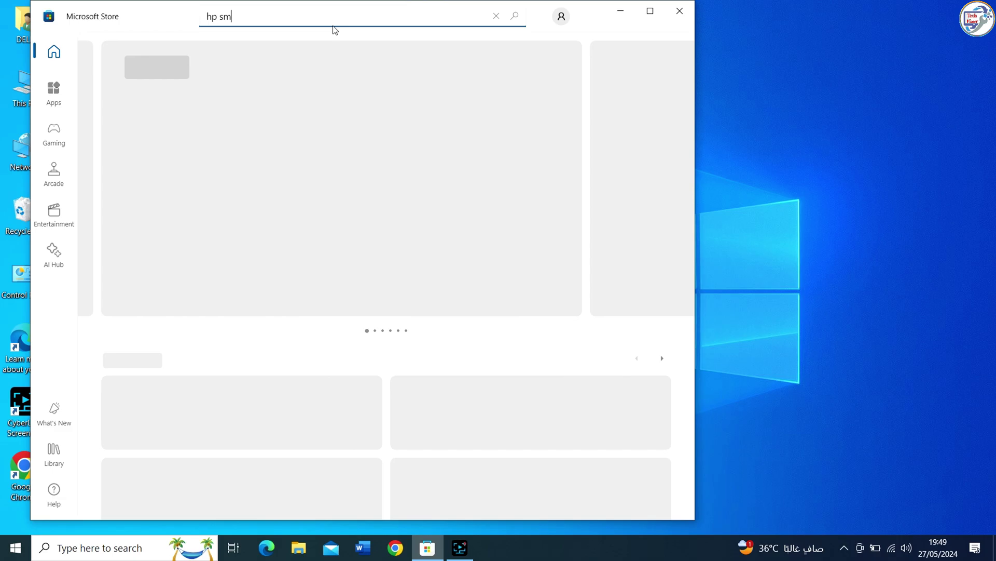
type("art")
key("Return")
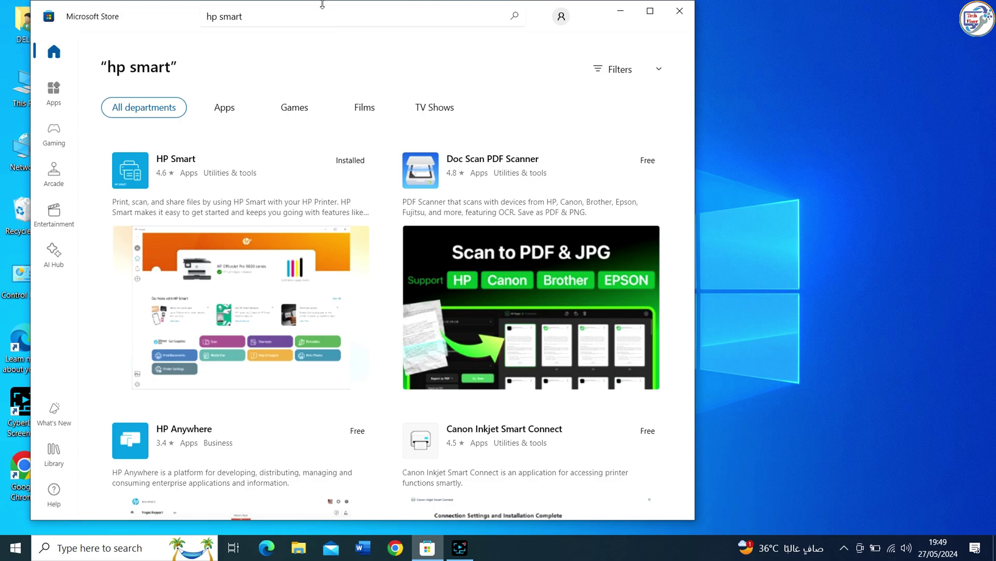
Launch HP Smart from its Store product page and close the Microsoft Store window
left_click(137, 166)
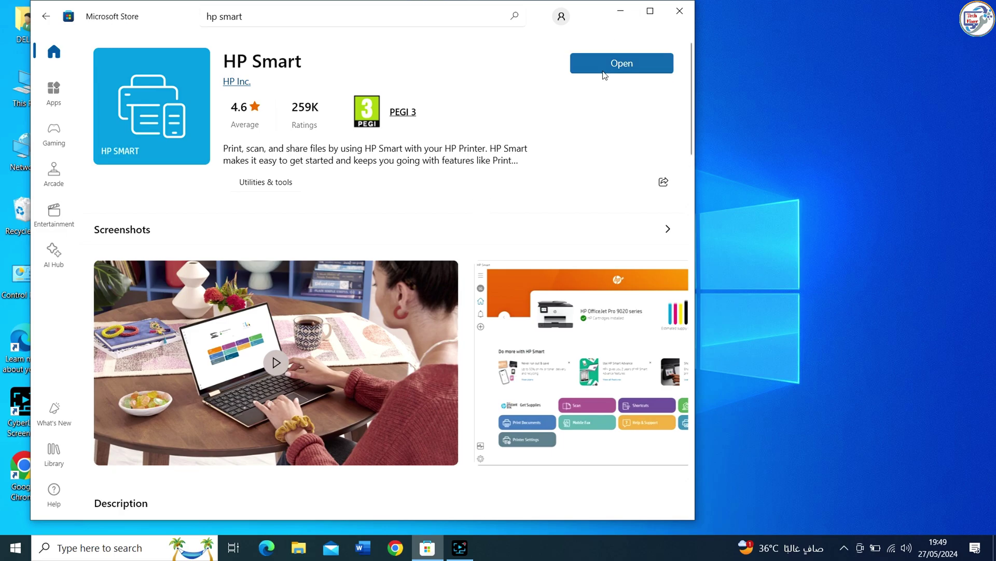
left_click(606, 71)
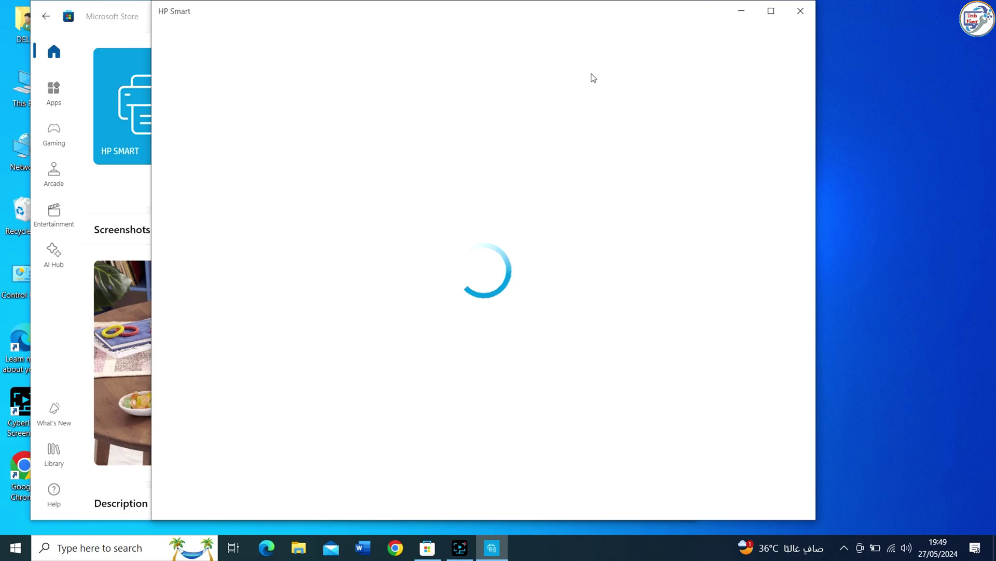
left_click(113, 18)
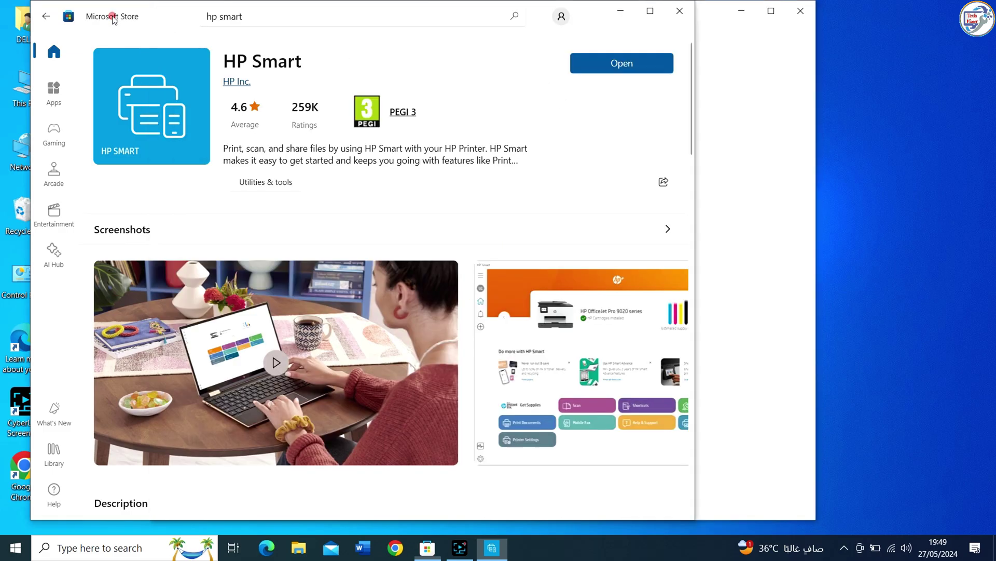
left_click(687, 16)
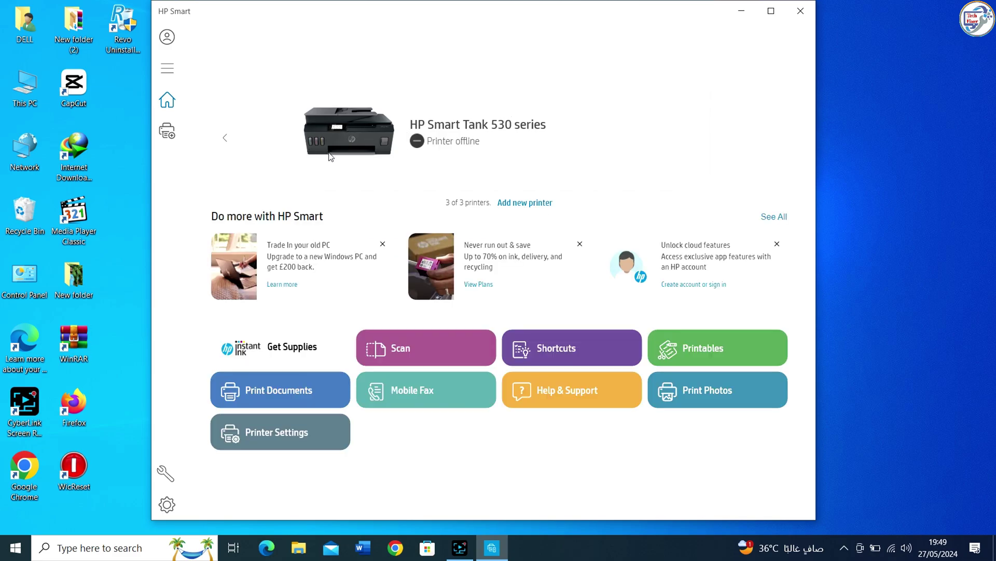
Open the available printers list and begin setup of the HP 1200 Neverstop
left_click(168, 132)
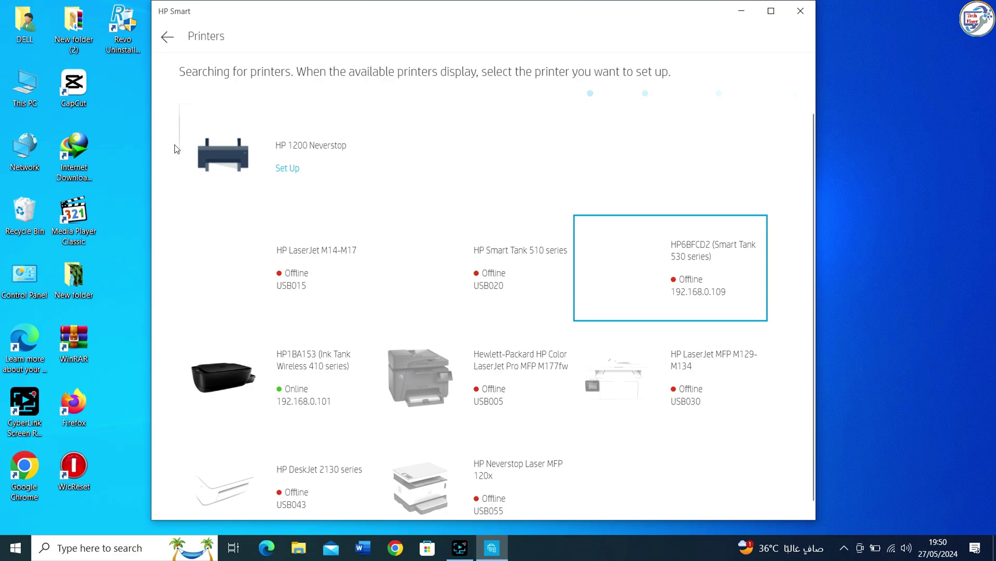
left_click(293, 171)
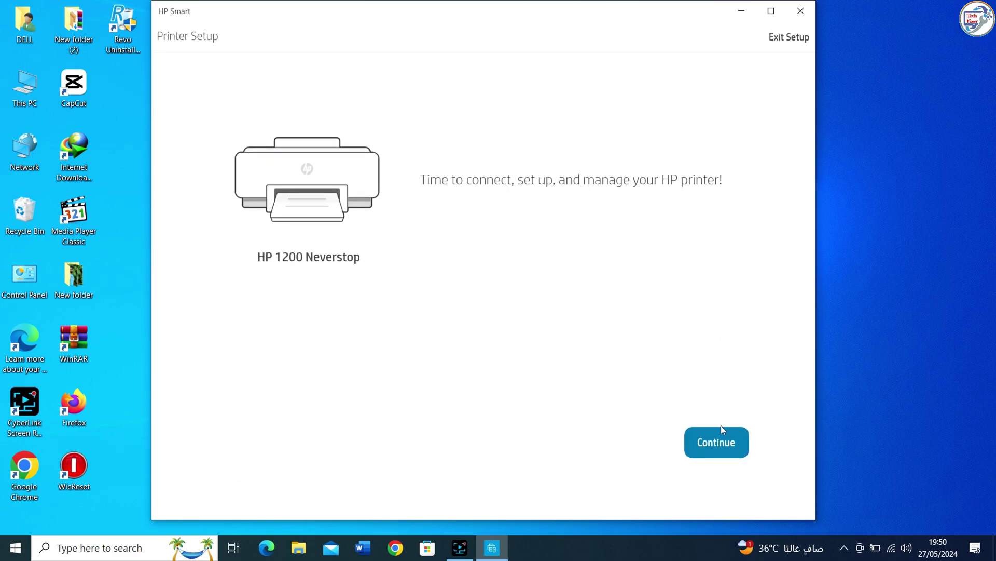
Continue setup and let HP Smart use the RST Wi-Fi password to connect the printer
left_click(721, 427)
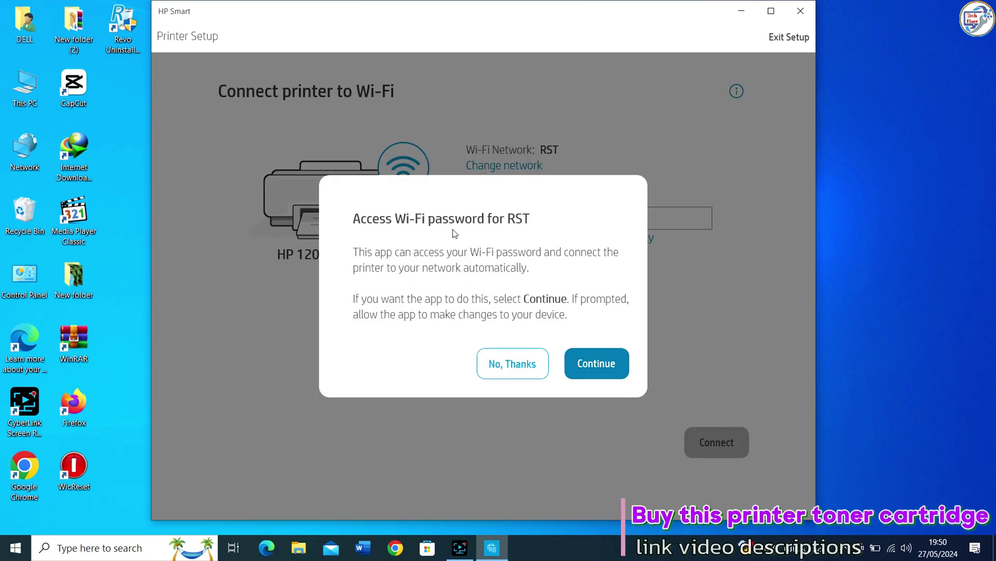
left_click(594, 364)
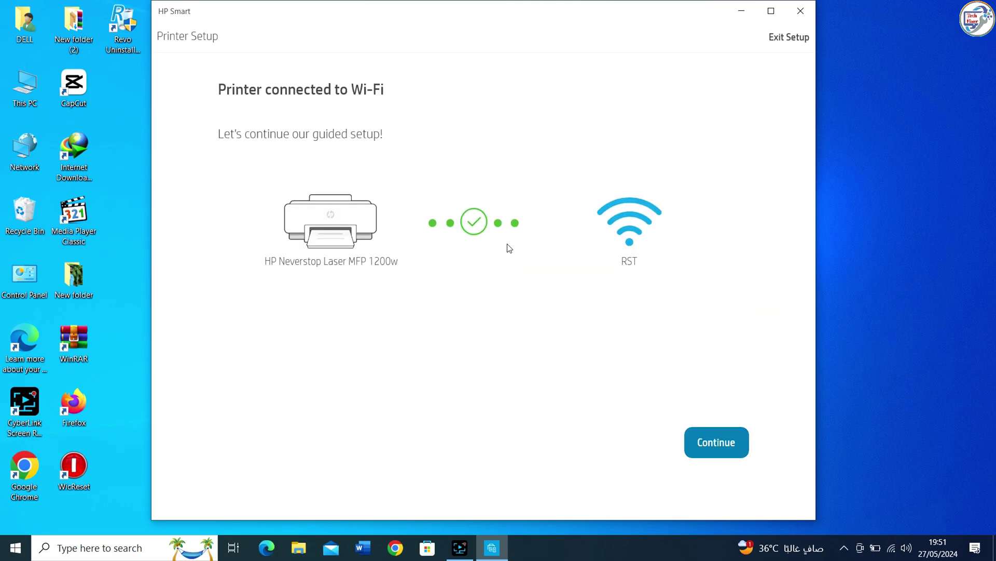
Continue past the 'Printer connected to Wi-Fi' confirmation for the Neverstop Laser MFP 1200w
left_click(717, 443)
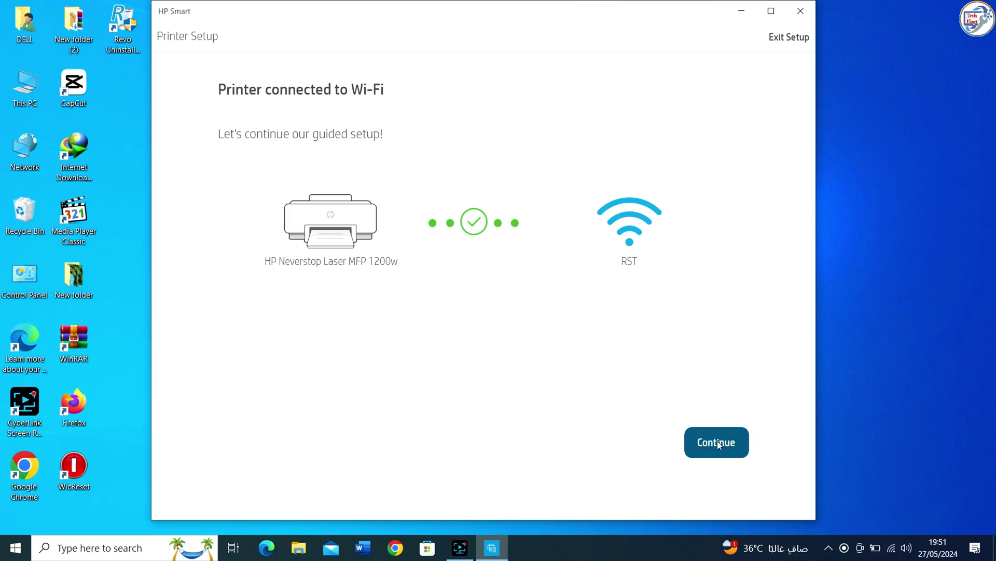